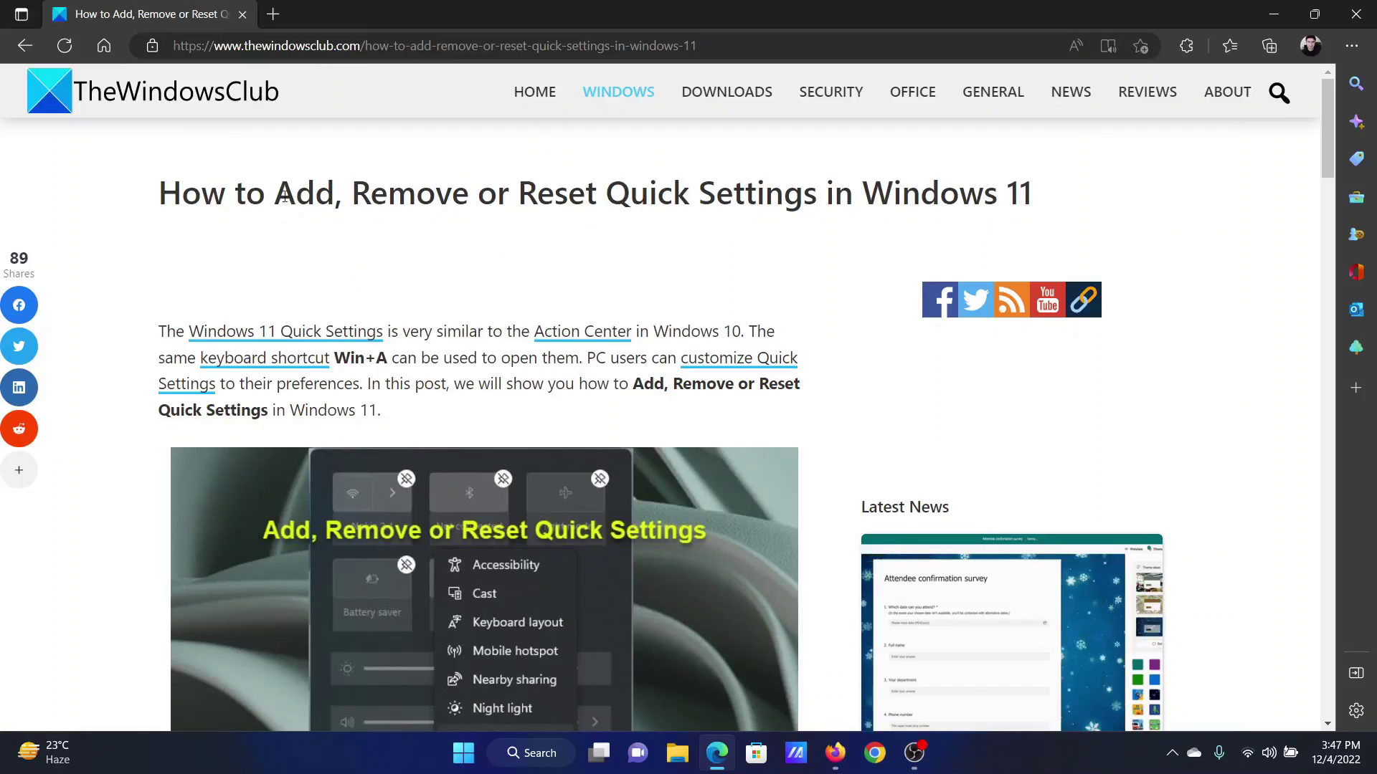
Highlight and clear the article title, then reach the steps for adding and removing Quick Settings
{"action": "left_click_drag", "start_coordinate": [276, 195], "coordinate": [822, 197]}
{"action": "left_click", "coordinate": [744, 306]}
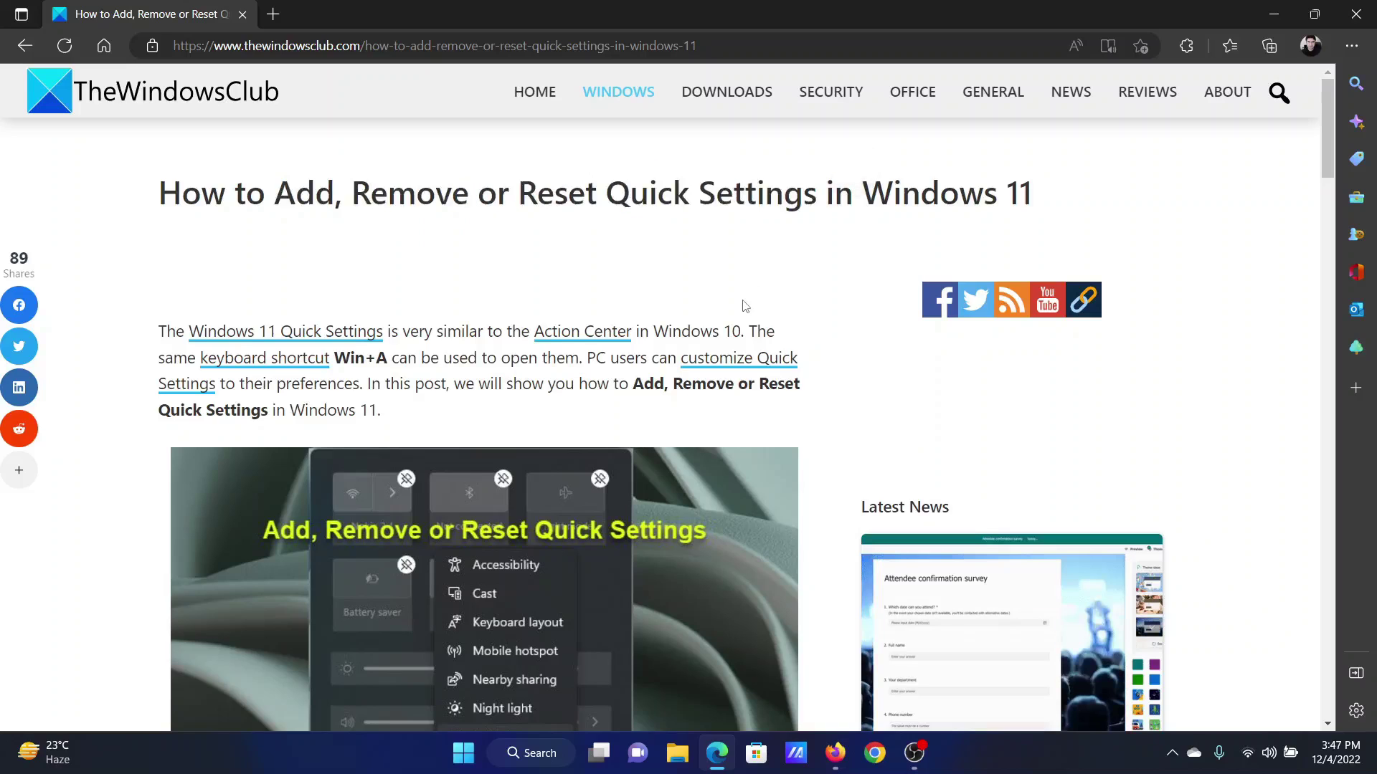
{"action": "scroll", "coordinate": [744, 307], "scroll_direction": "down", "scroll_amount": 6}
{"action": "scroll", "coordinate": [740, 313], "scroll_direction": "down", "scroll_amount": 2}
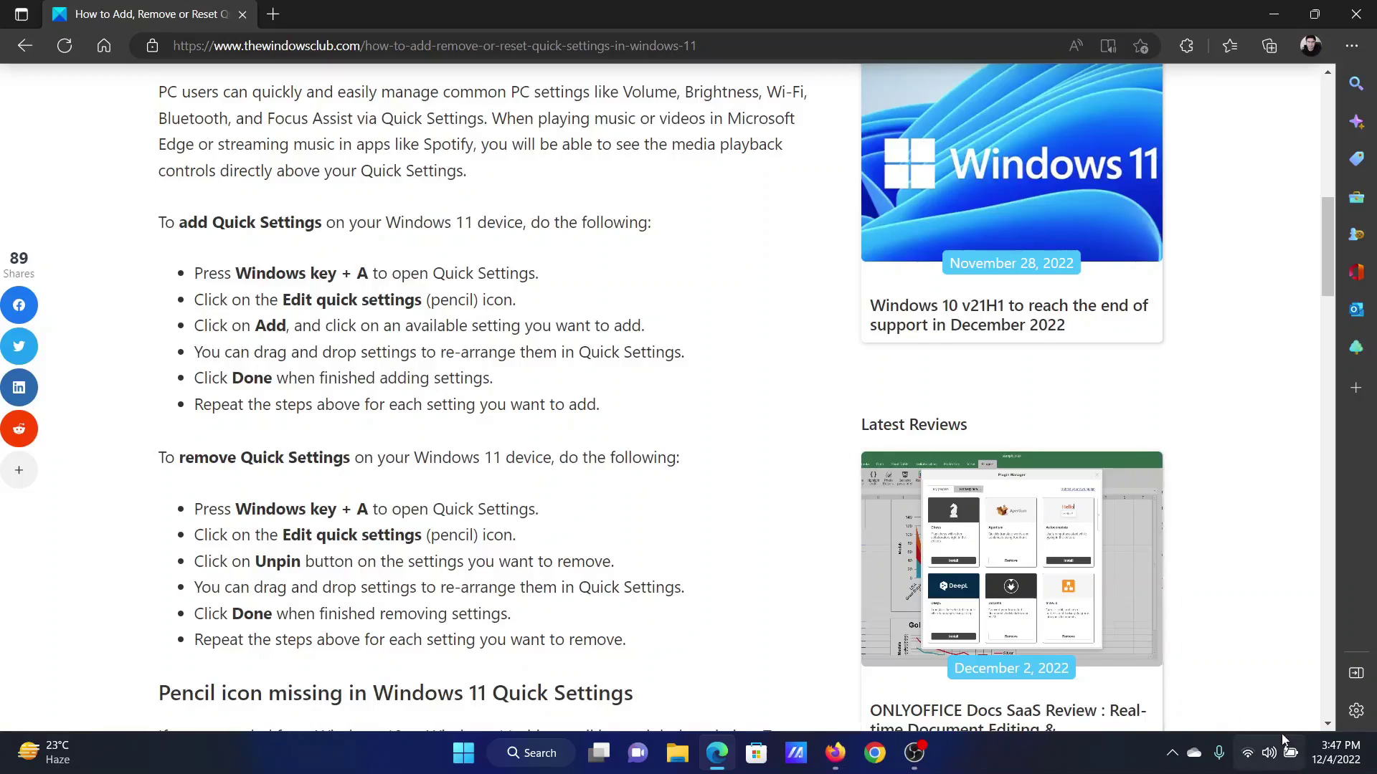
Unpin the Airplane mode tile from Quick Settings
{"action": "left_click", "coordinate": [1281, 757]}
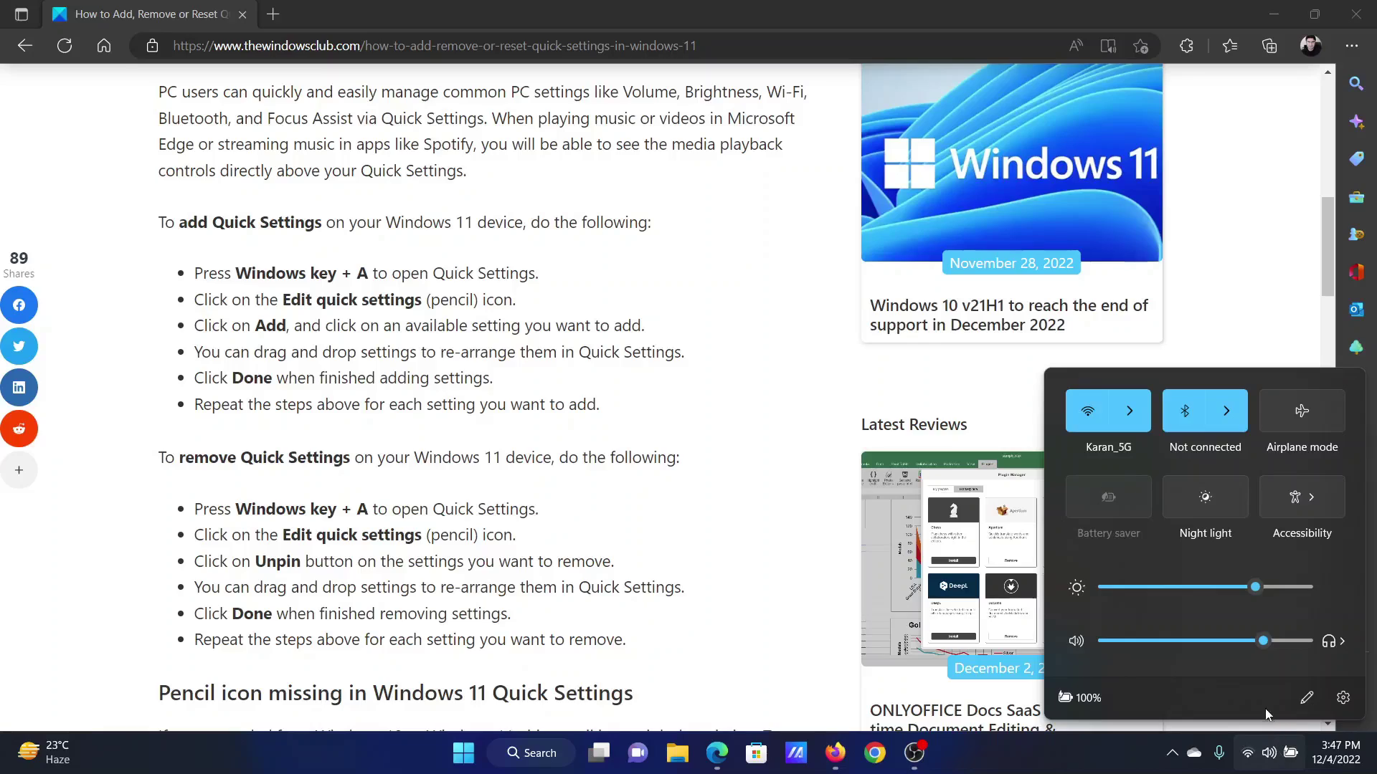
{"action": "left_click", "coordinate": [1306, 699]}
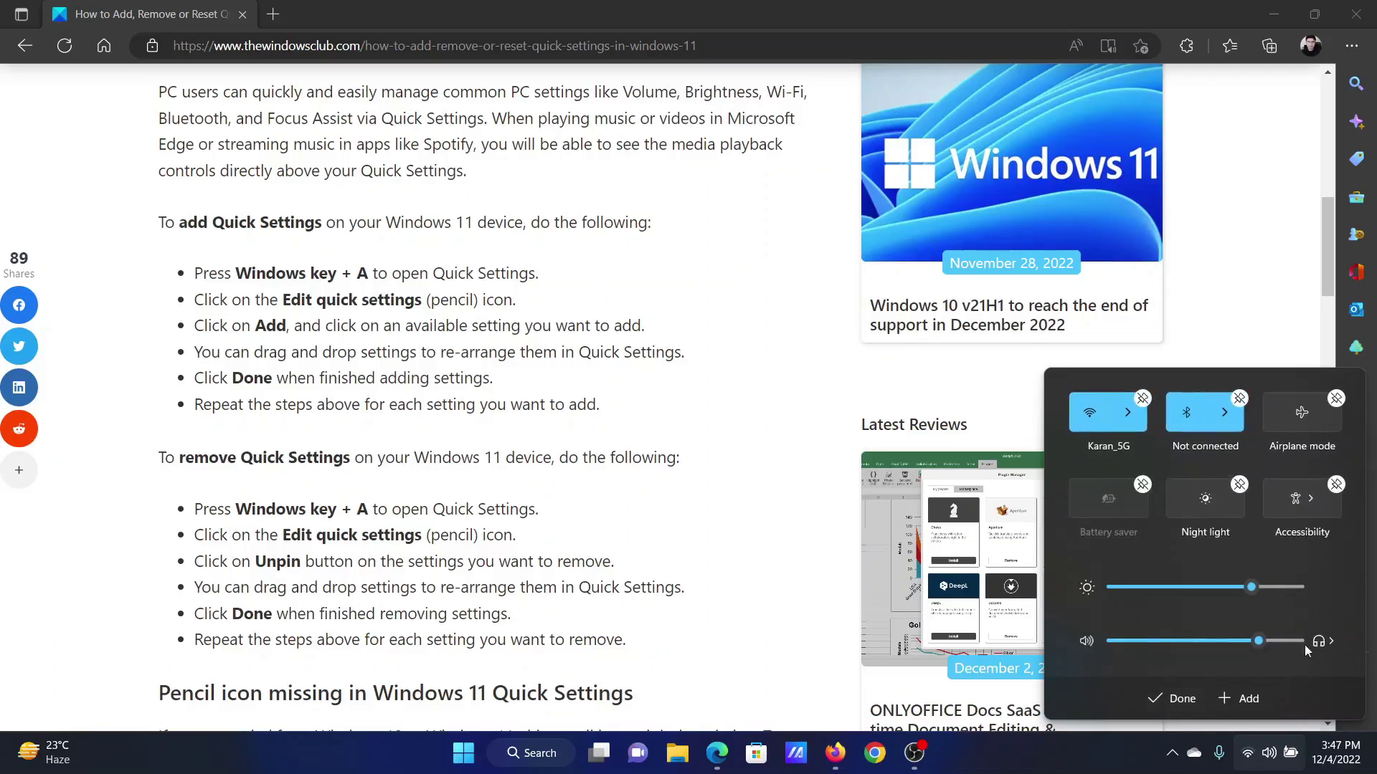
{"action": "left_click", "coordinate": [1336, 398]}
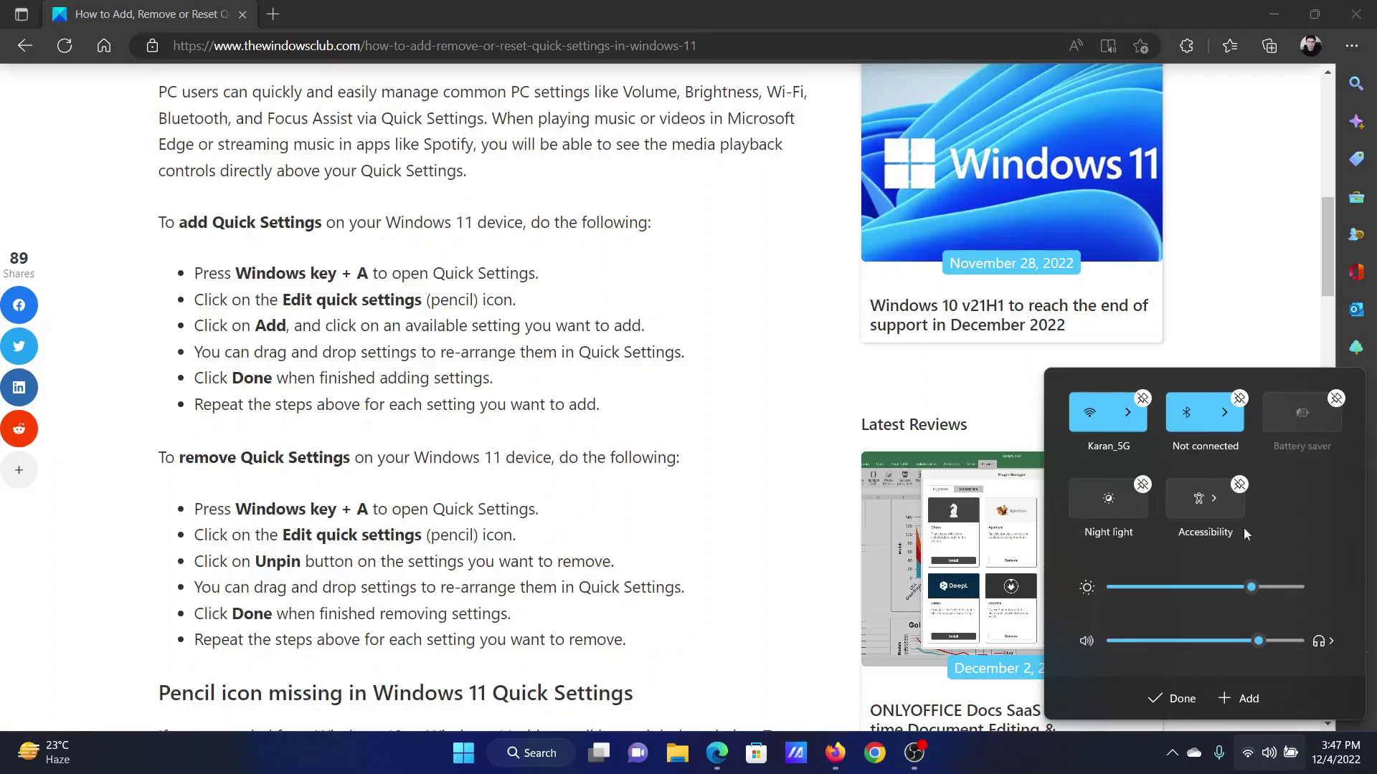
Add a Mobile hotspot tile and finish editing Quick Settings
{"action": "left_click", "coordinate": [1240, 702]}
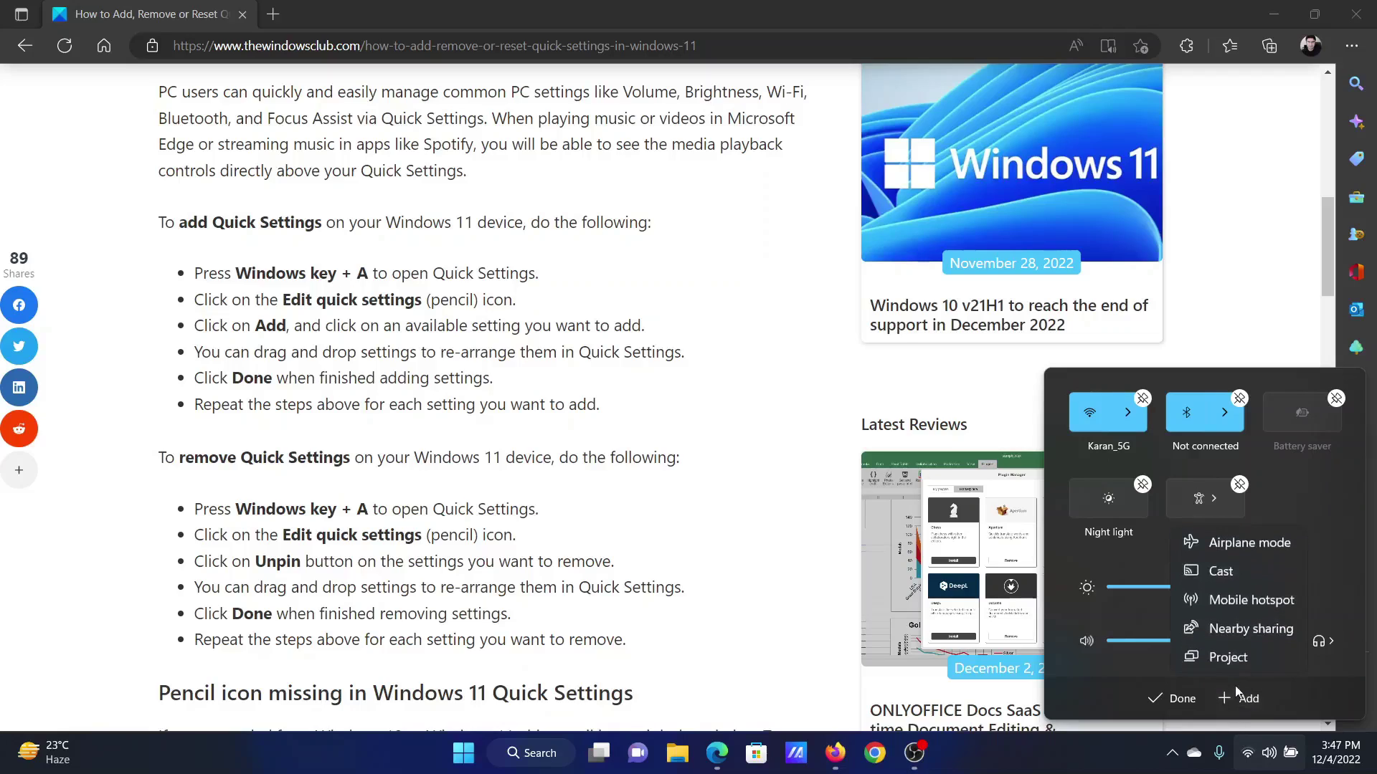
{"action": "left_click", "coordinate": [1246, 604]}
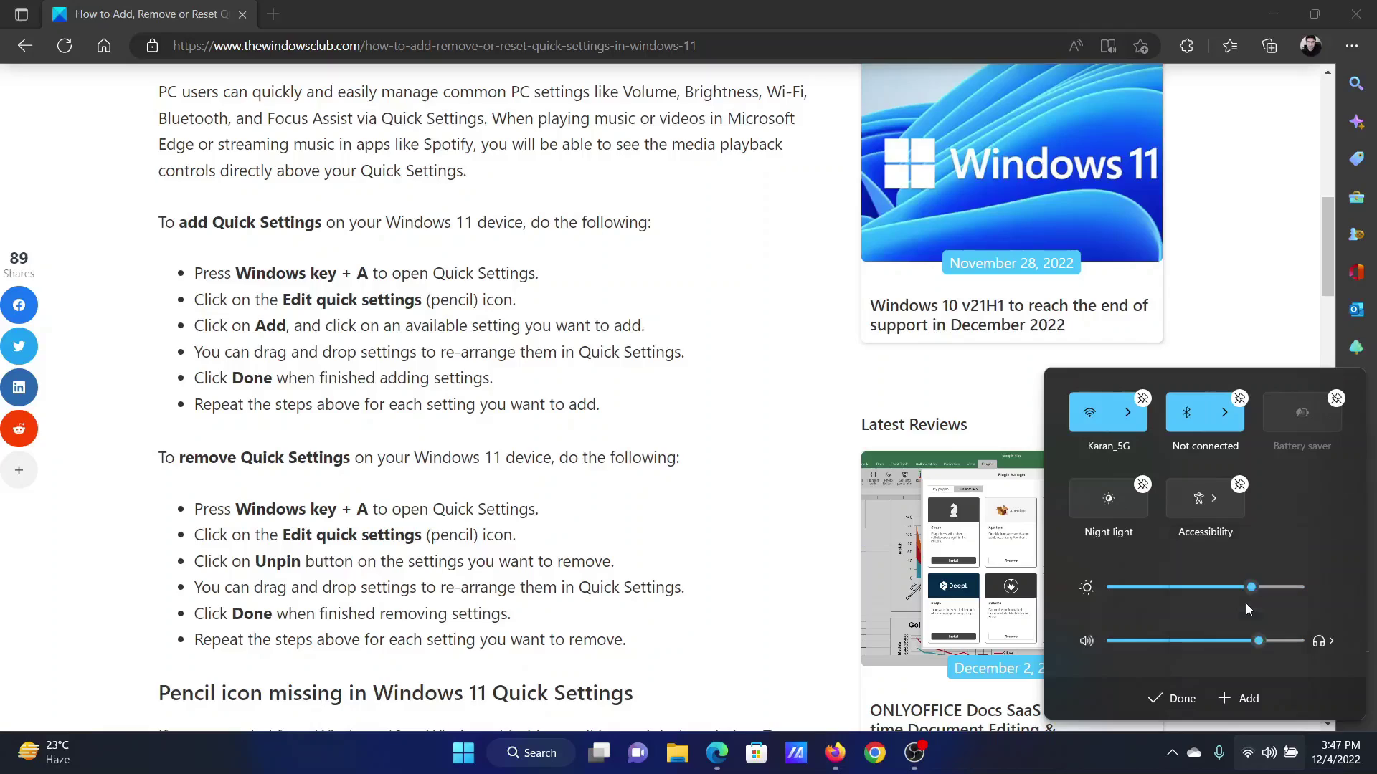
{"action": "left_click", "coordinate": [1174, 702]}
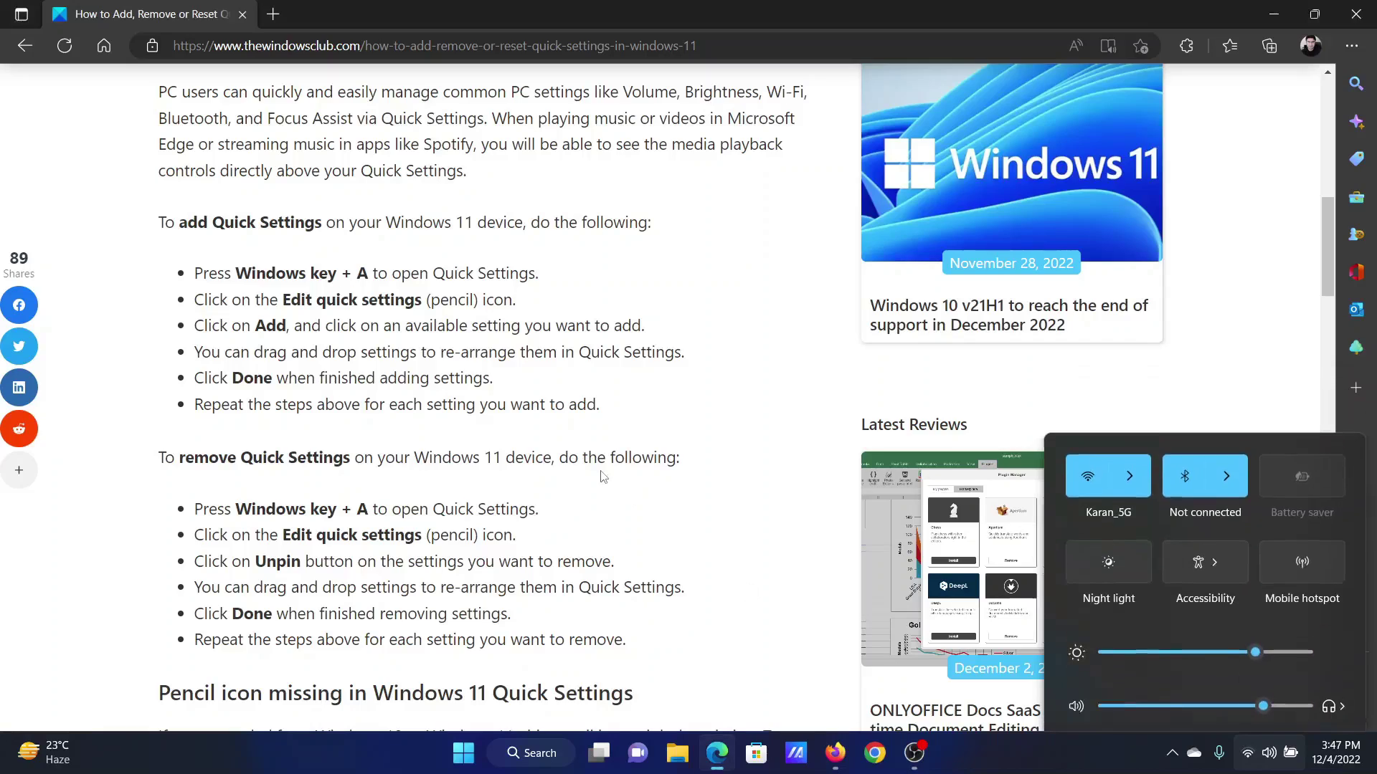
Close Quick Settings and copy the article's three reset command lines
{"action": "left_click", "coordinate": [601, 477]}
{"action": "scroll", "coordinate": [601, 477], "scroll_direction": "down", "scroll_amount": 10}
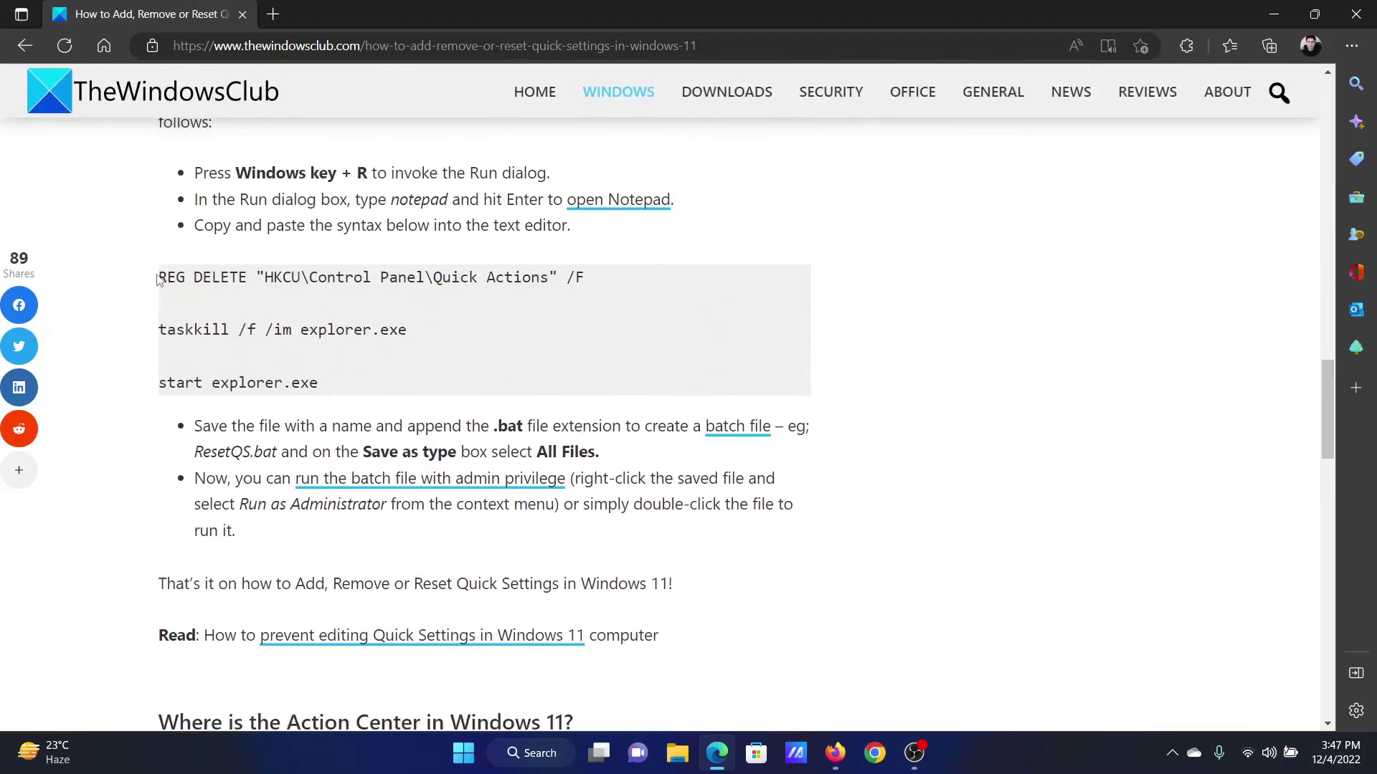
{"action": "left_click_drag", "start_coordinate": [157, 278], "coordinate": [333, 386]}
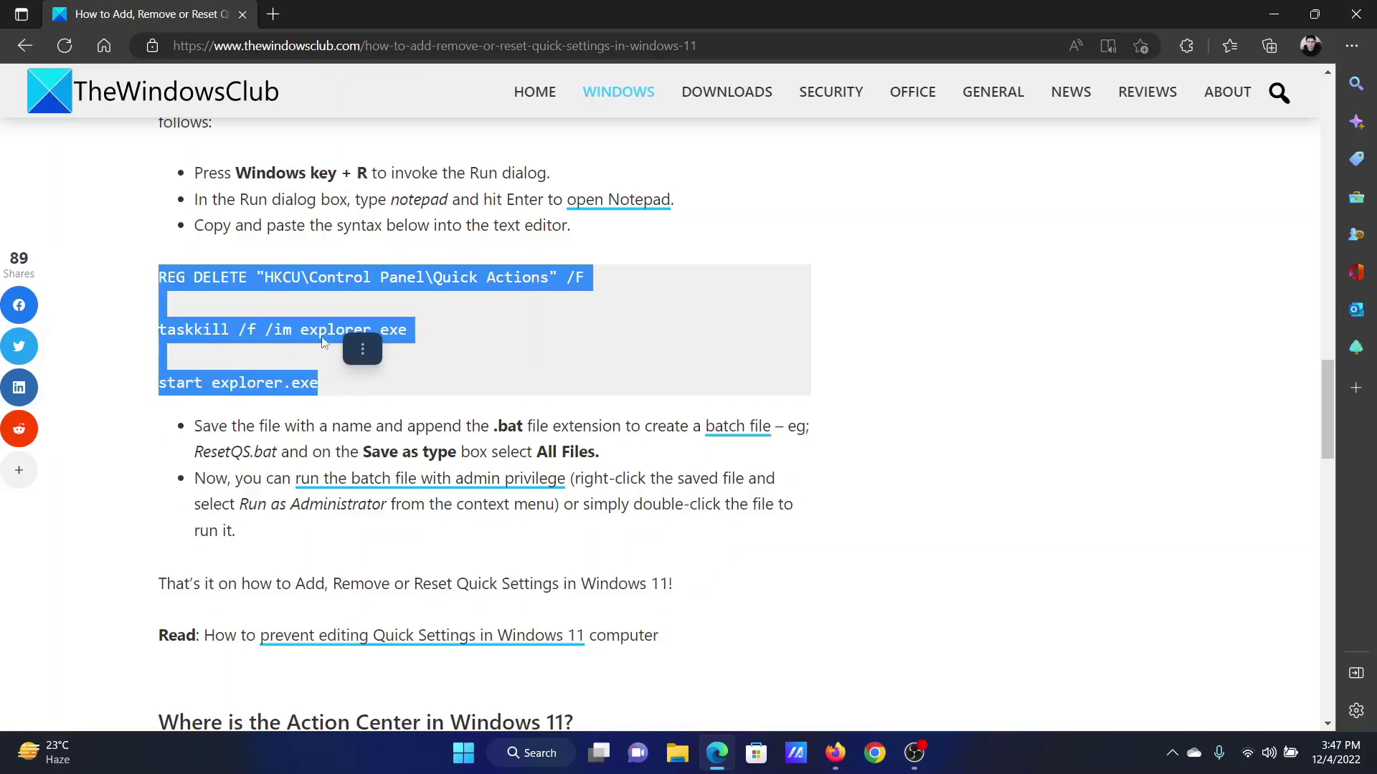
{"action": "right_click", "coordinate": [324, 286]}
{"action": "left_click", "coordinate": [371, 300]}
Paste the commands into a new Notepad note and start Save As
{"action": "left_click", "coordinate": [524, 758]}
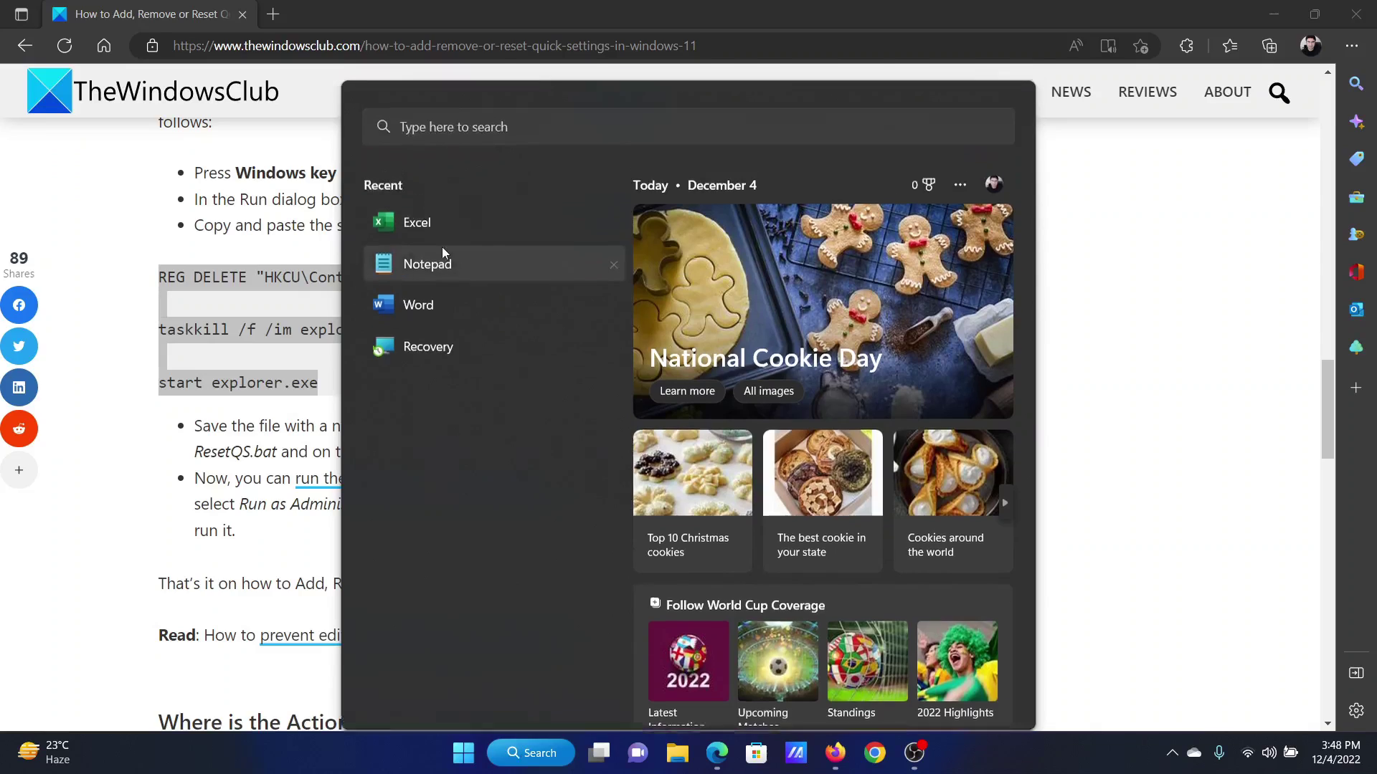
{"action": "left_click", "coordinate": [443, 246]}
{"action": "right_click", "coordinate": [802, 444]}
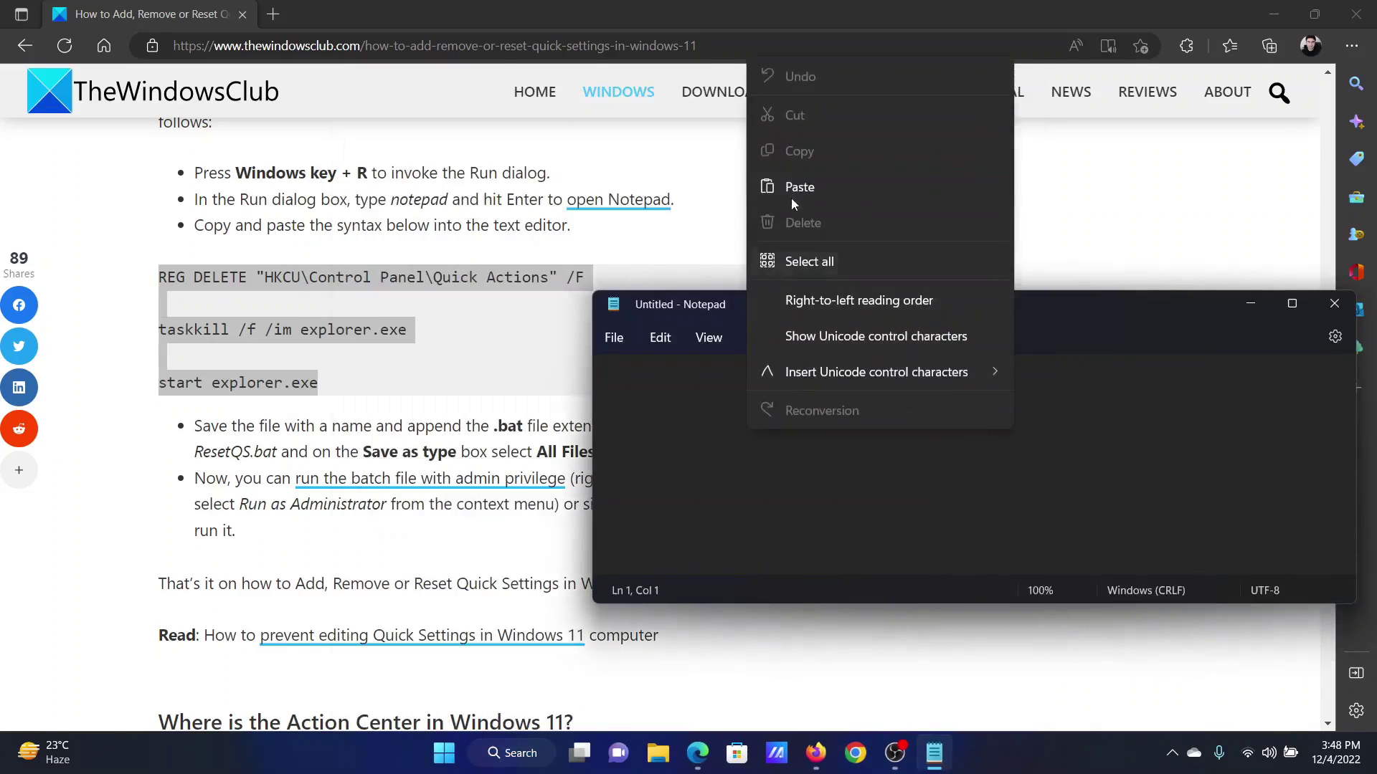
{"action": "left_click", "coordinate": [793, 195]}
{"action": "left_click", "coordinate": [614, 338]}
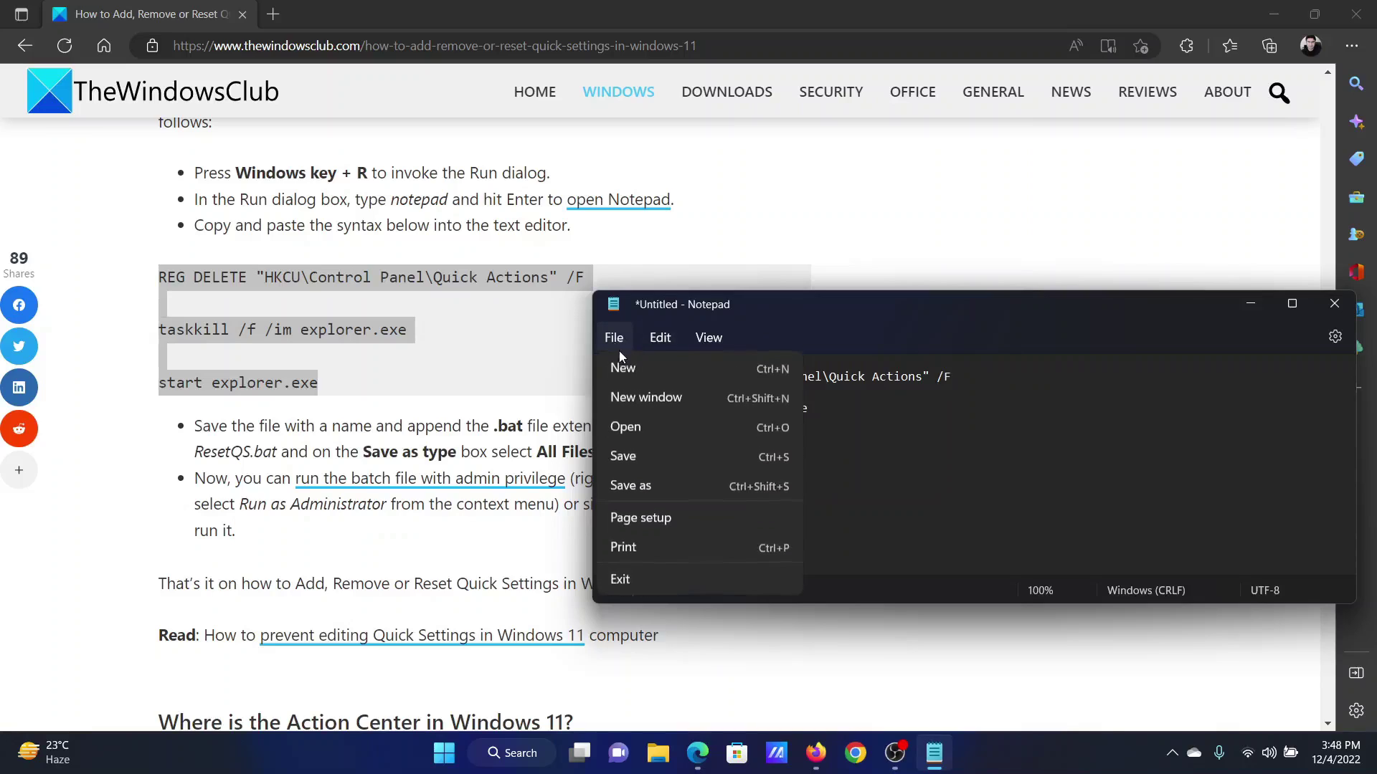
{"action": "left_click", "coordinate": [666, 490]}
Save the note to the Desktop as reset.bat using the All files type
{"action": "left_click", "coordinate": [796, 599]}
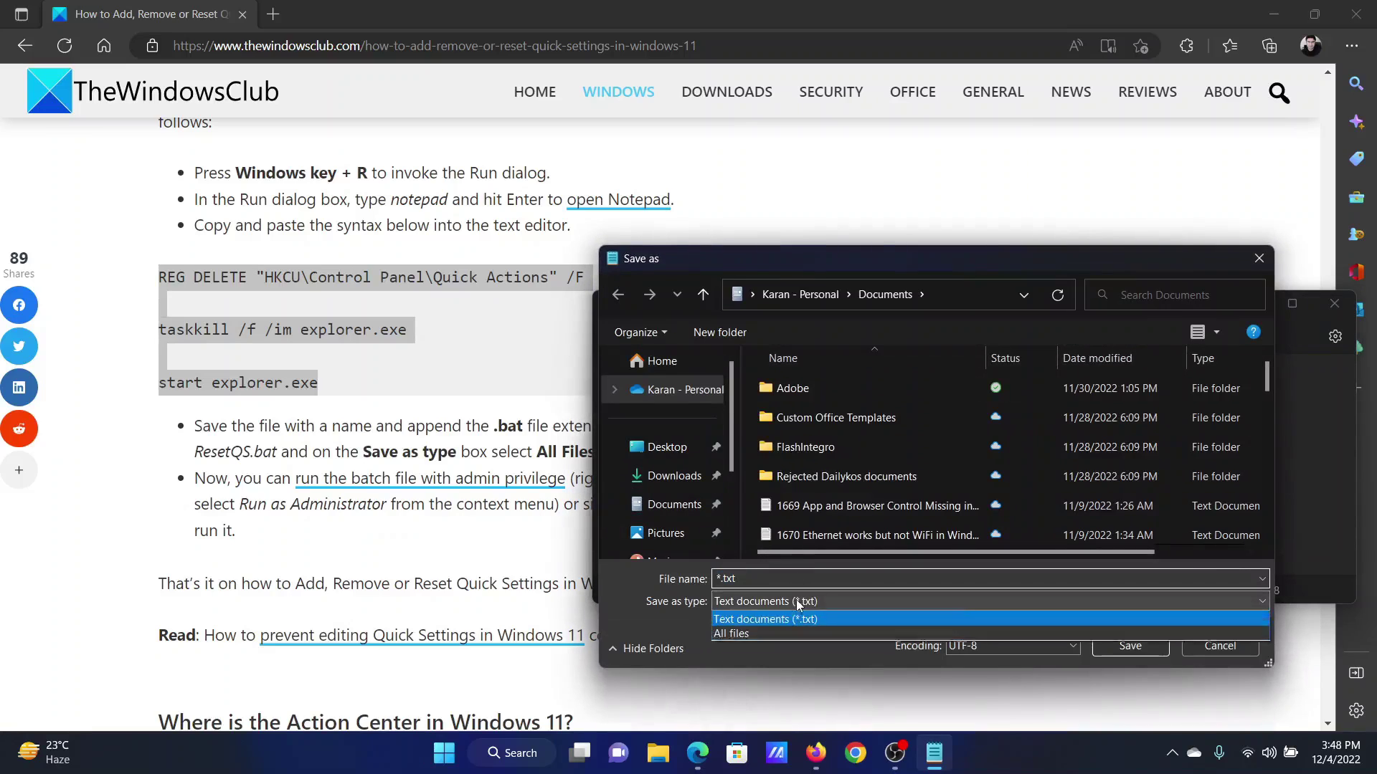
{"action": "left_click", "coordinate": [765, 633]}
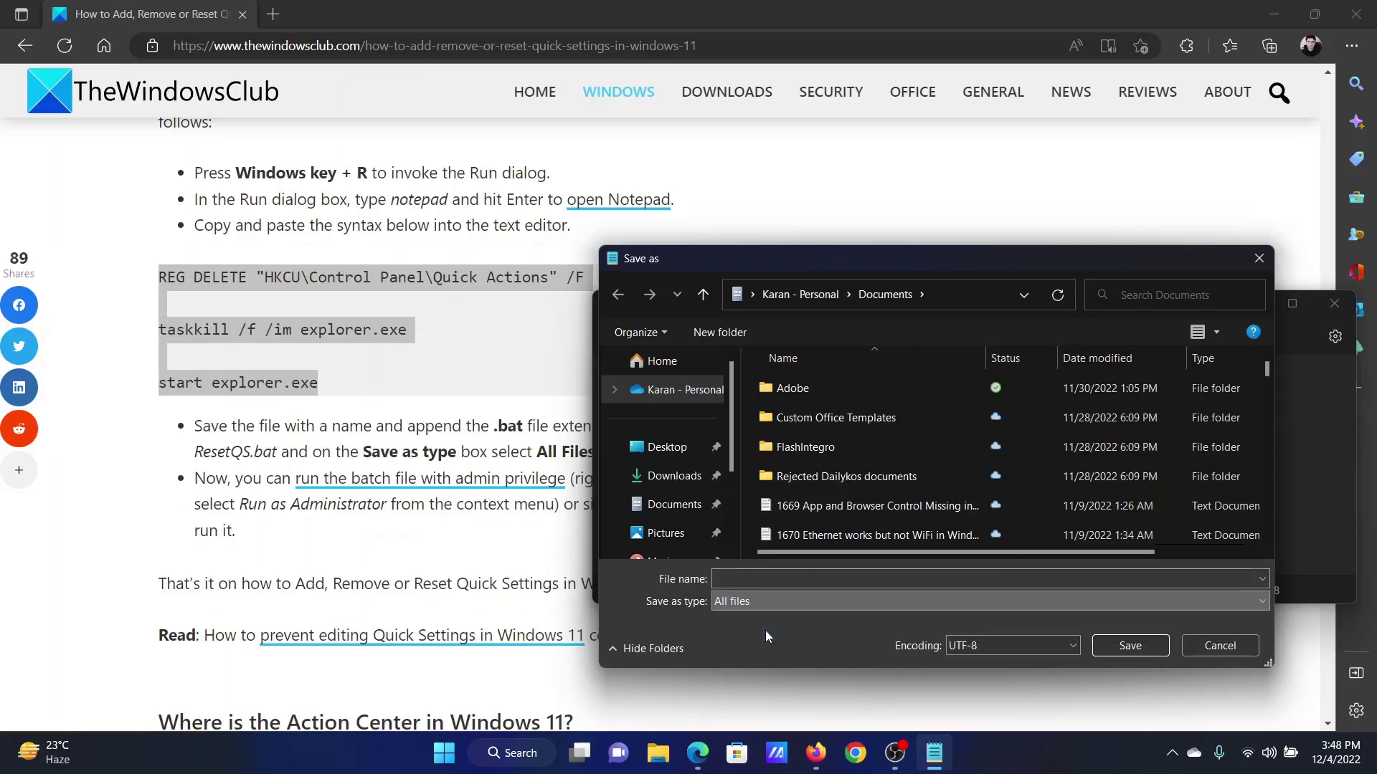
{"action": "left_click", "coordinate": [659, 446]}
{"action": "left_click", "coordinate": [791, 577]}
{"action": "type", "text": "reset.bat"}
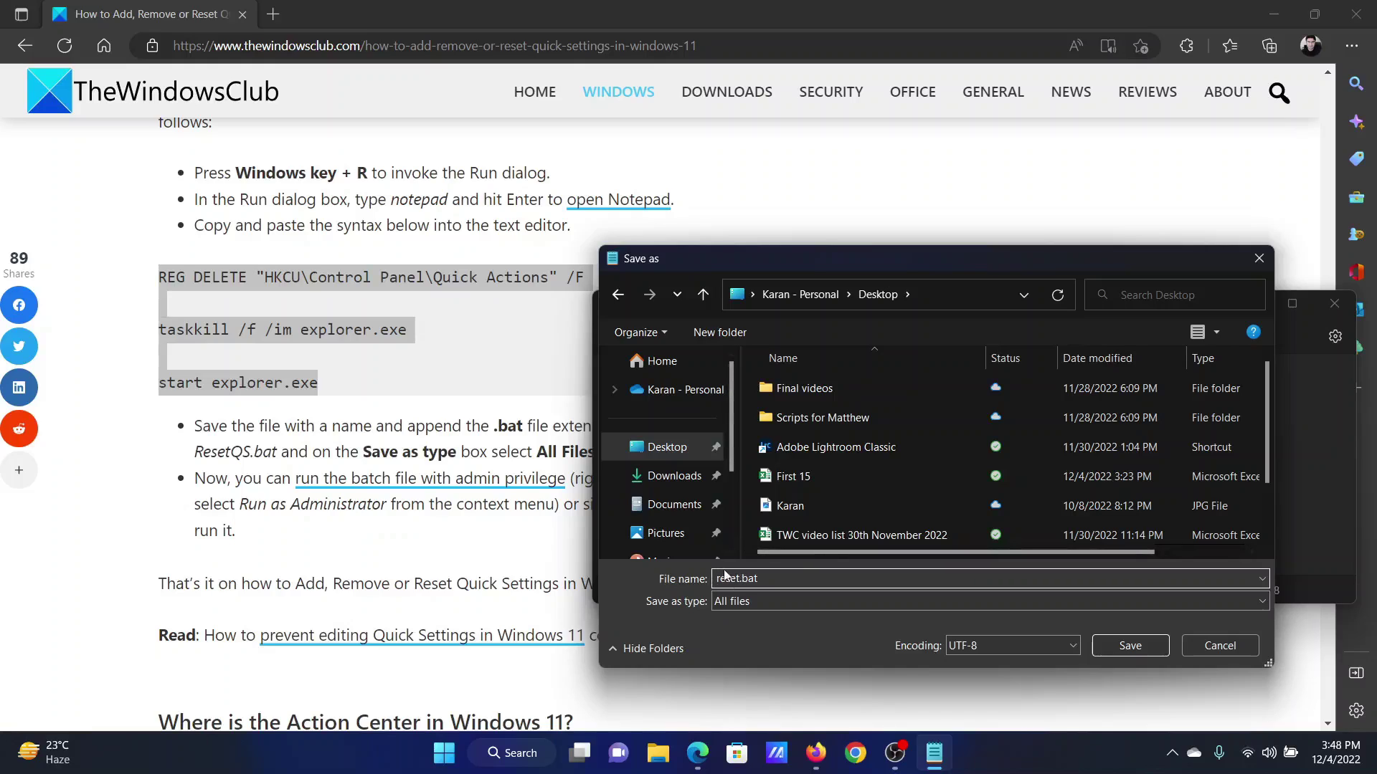
{"action": "left_click", "coordinate": [1126, 645]}
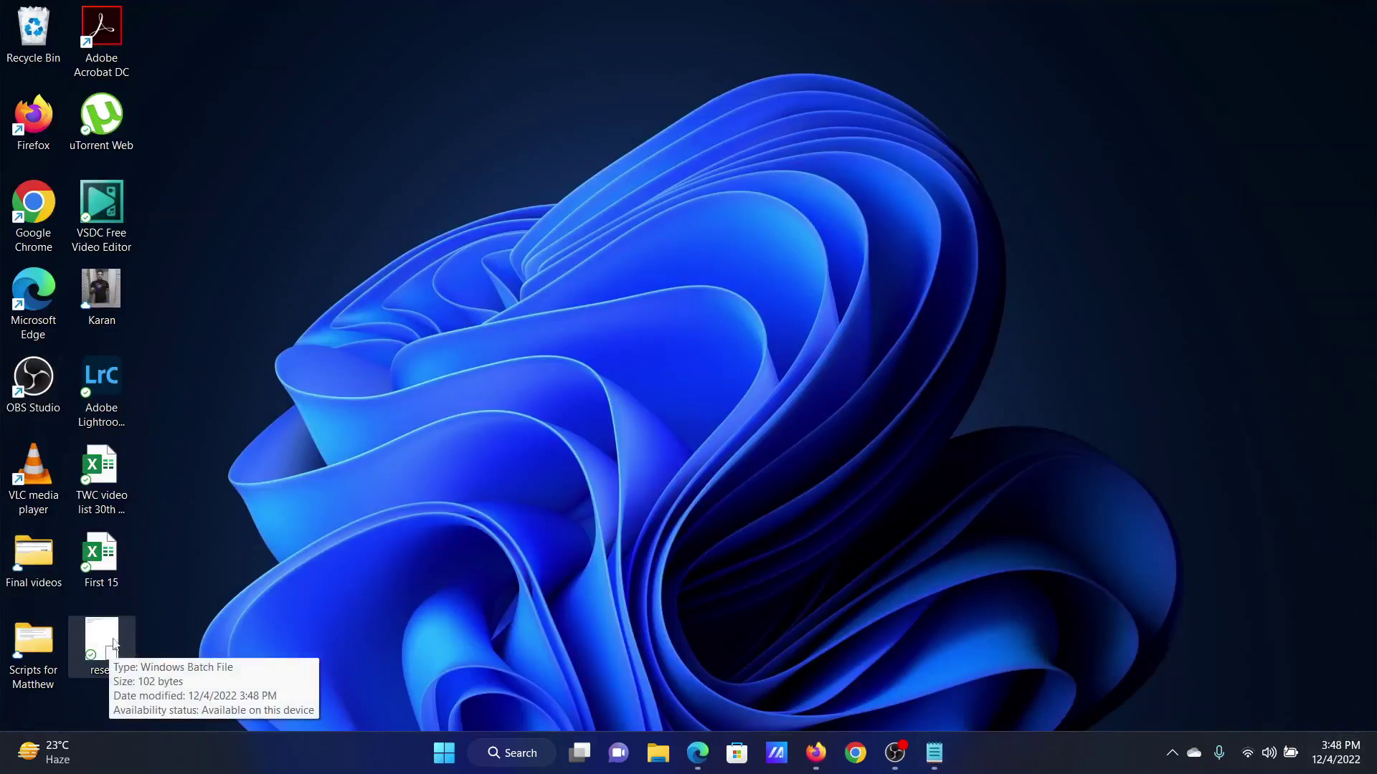
Return to the TheWindowsClub article's top, briefly highlighting then clearing its title
{"action": "left_click", "coordinate": [697, 760]}
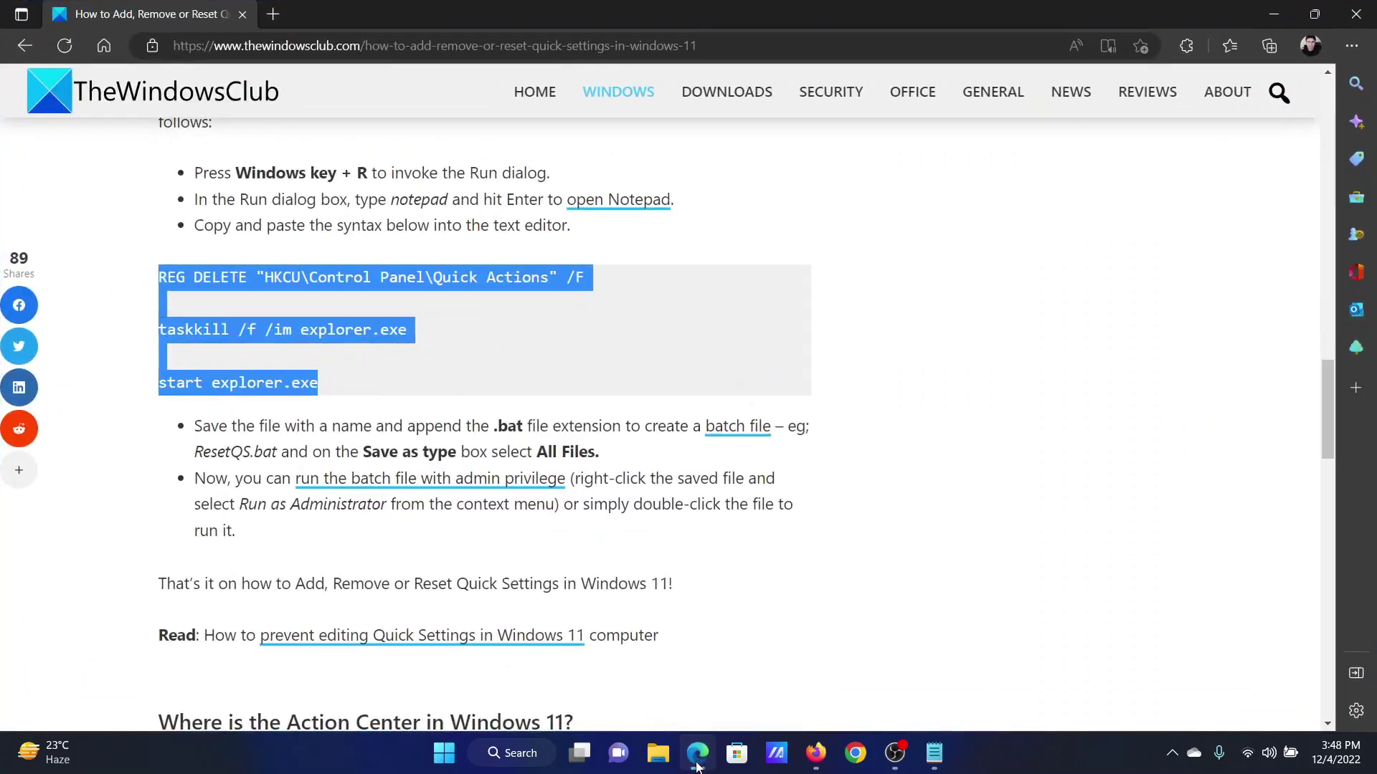
{"action": "scroll", "coordinate": [689, 563], "scroll_direction": "up", "scroll_amount": 2}
{"action": "scroll", "coordinate": [689, 563], "scroll_direction": "up", "scroll_amount": 10}
{"action": "scroll", "coordinate": [688, 563], "scroll_direction": "up", "scroll_amount": 10}
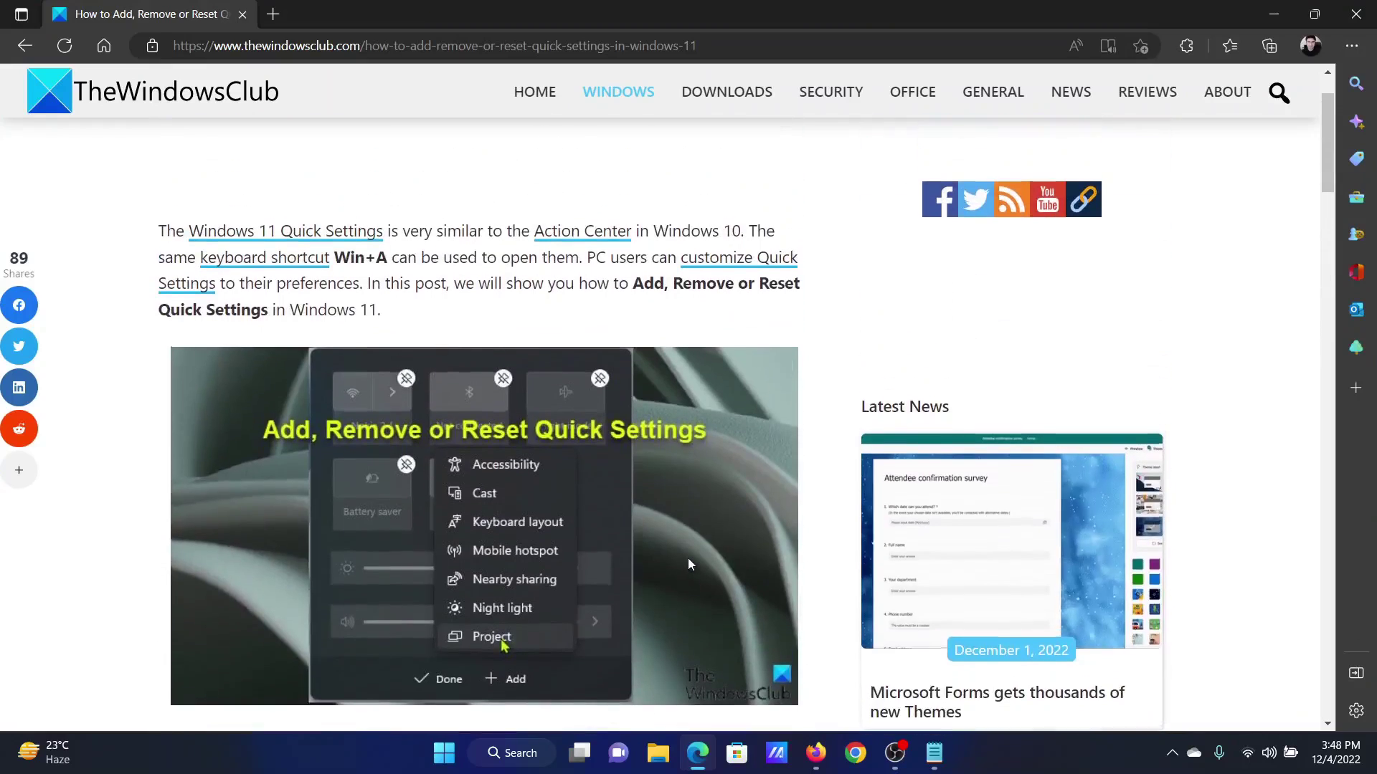
{"action": "scroll", "coordinate": [687, 559], "scroll_direction": "up", "scroll_amount": 1}
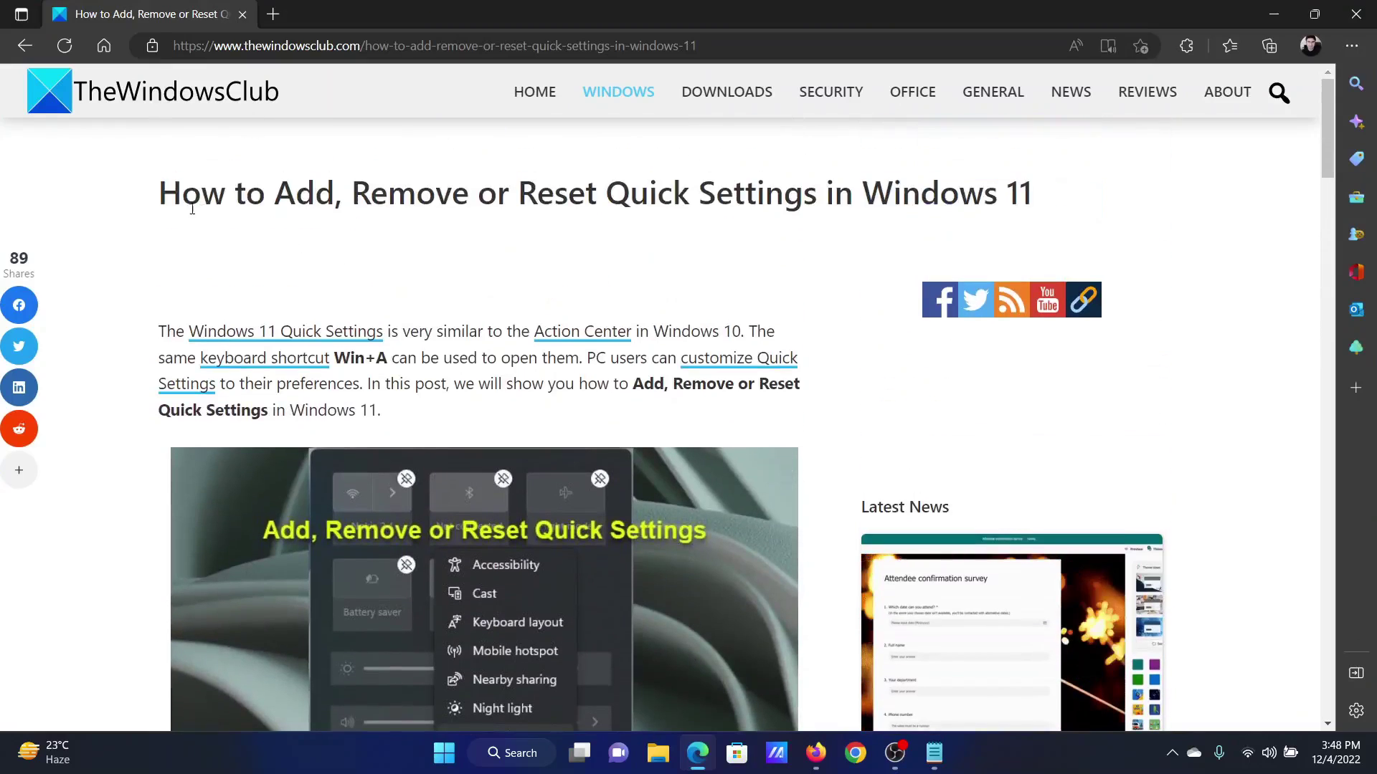
{"action": "left_click_drag", "start_coordinate": [181, 195], "coordinate": [986, 197]}
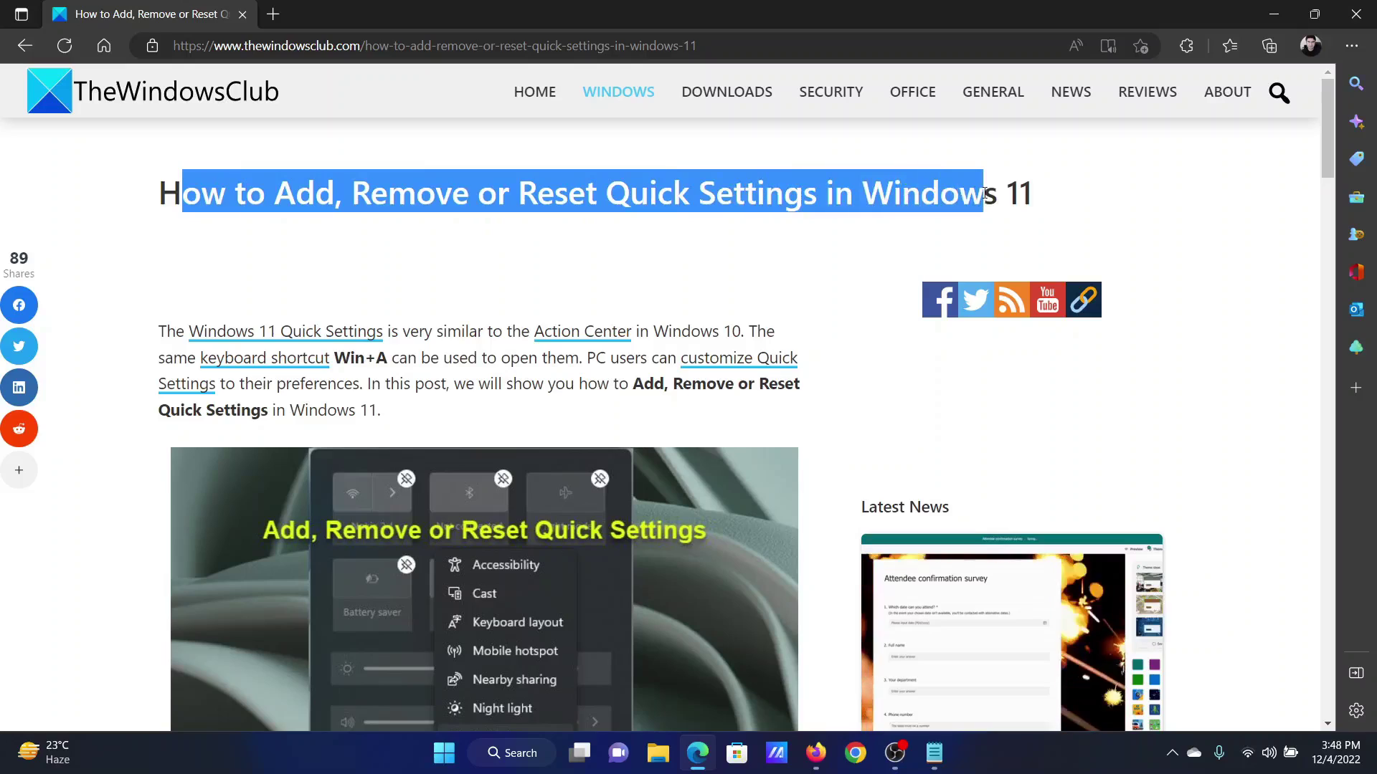
{"action": "left_click", "coordinate": [659, 251]}
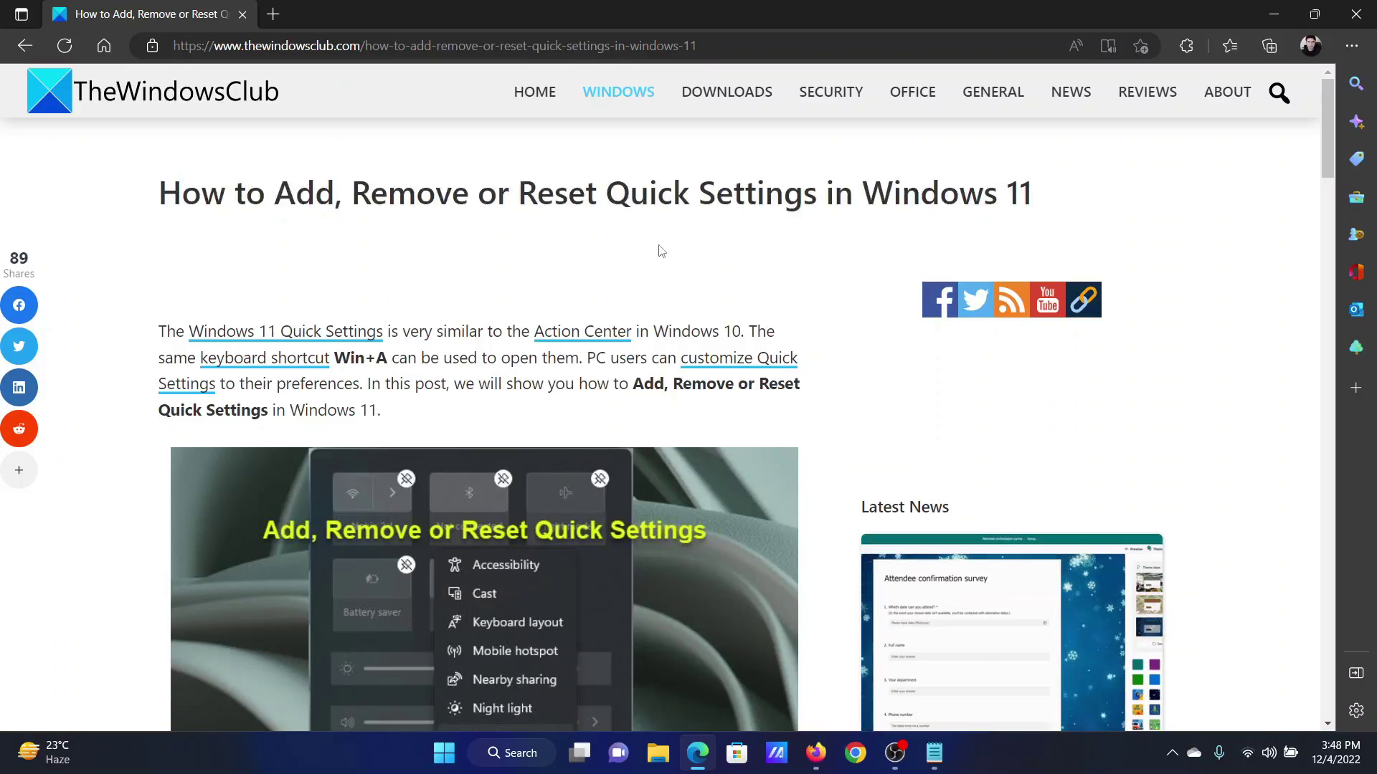